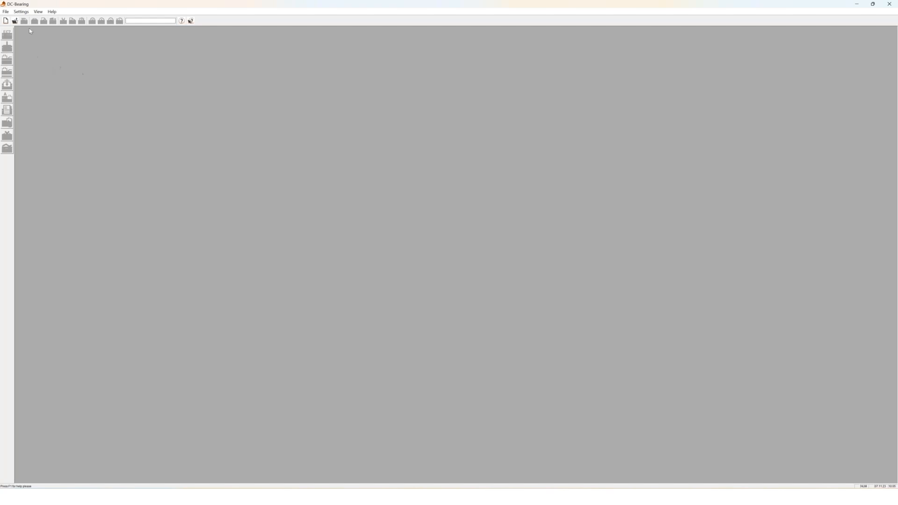
Bring up the File menu in the empty DC-Bearing window
{"action": "left_click", "coordinate": [7, 12]}
Create the new model DCBear1 and display its project settings
{"action": "left_click", "coordinate": [18, 21]}
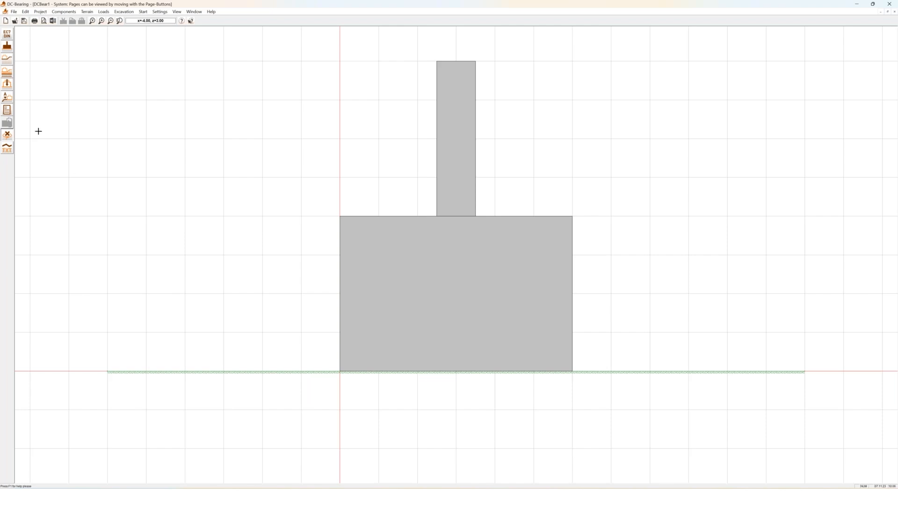
{"action": "left_click", "coordinate": [8, 35]}
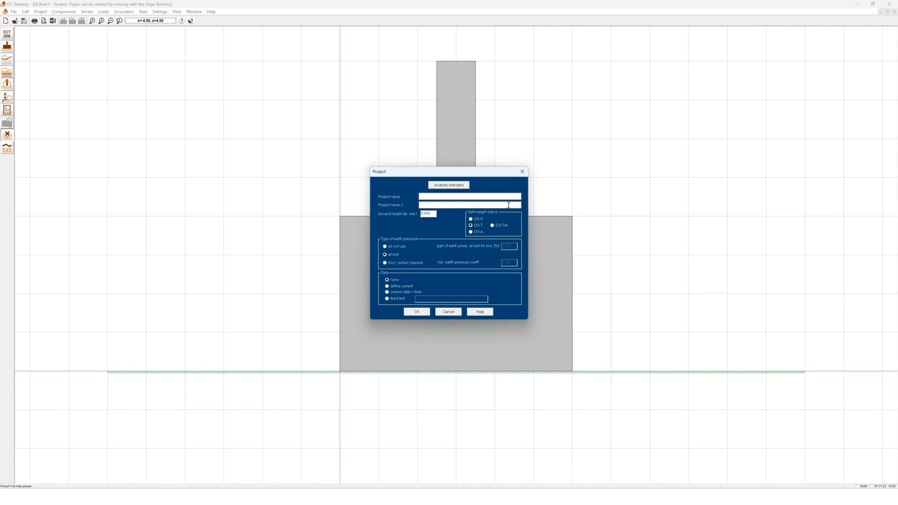
Open the Analysis Standard settings from the Project dialog
{"action": "left_click", "coordinate": [444, 186]}
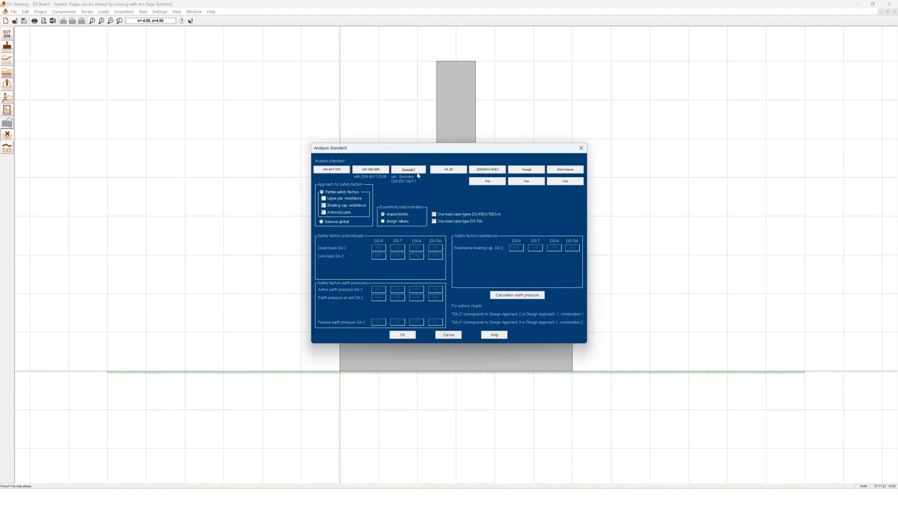
Choose Eurocode 7 to list the national-annex countries
{"action": "left_click", "coordinate": [404, 171]}
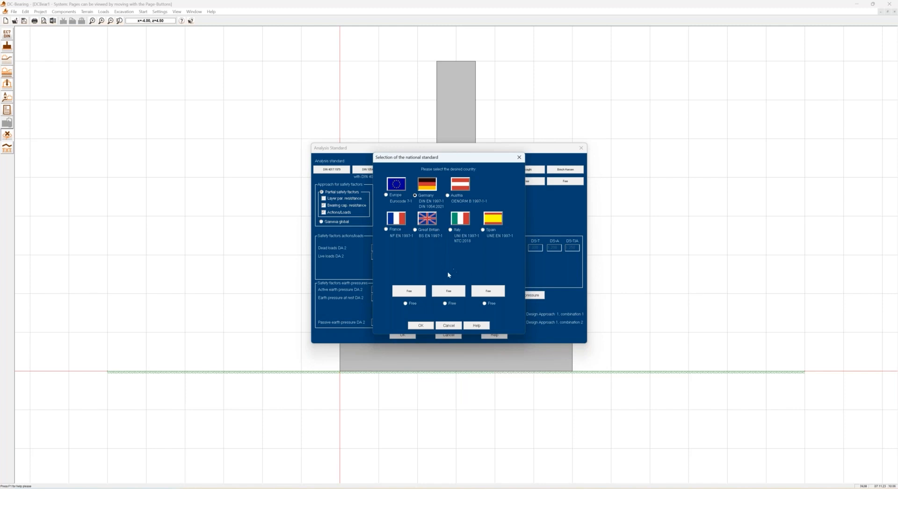
Confirm Germany (DIN EN 1997-1) and bring up the earth-pressure calculation options
{"action": "left_click", "coordinate": [425, 326]}
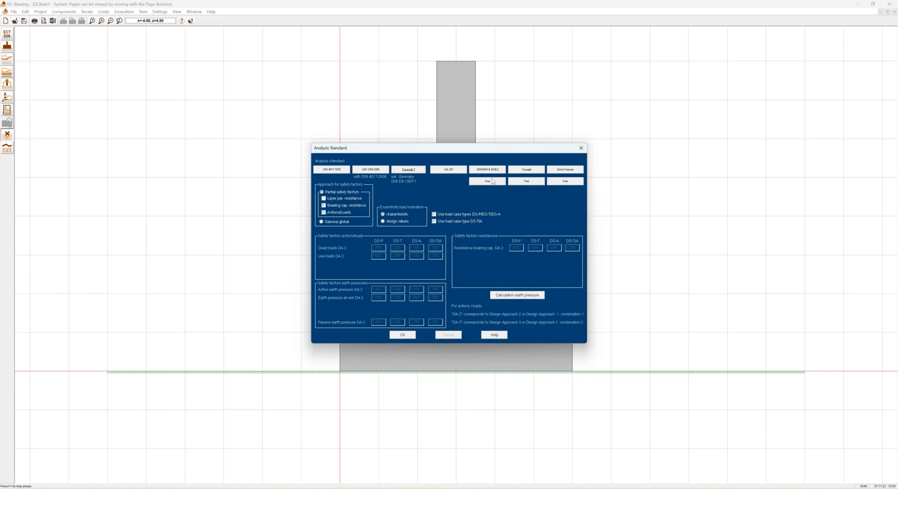
{"action": "left_click", "coordinate": [511, 297]}
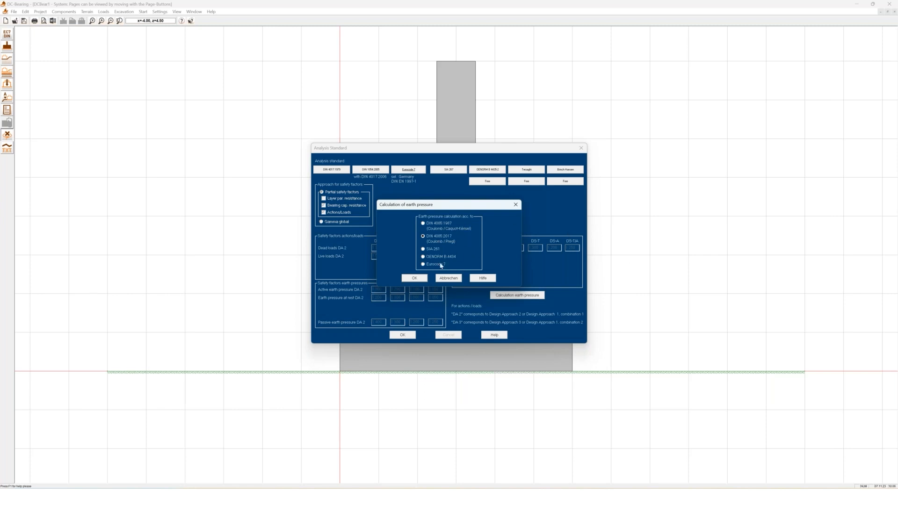
Confirm DIN 4085:2017 (Coulomb/Pregl) as the earth-pressure method
{"action": "left_click", "coordinate": [415, 278]}
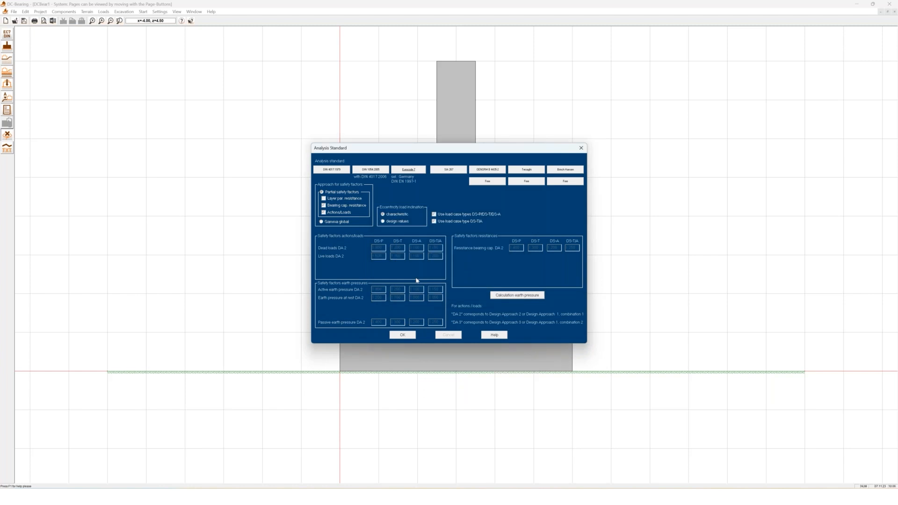
Apply Eurocode 7 Germany, name the project 'Webinar 7.11.23', and open the foundation's properties
{"action": "left_click", "coordinate": [395, 335]}
{"action": "left_click", "coordinate": [429, 197]}
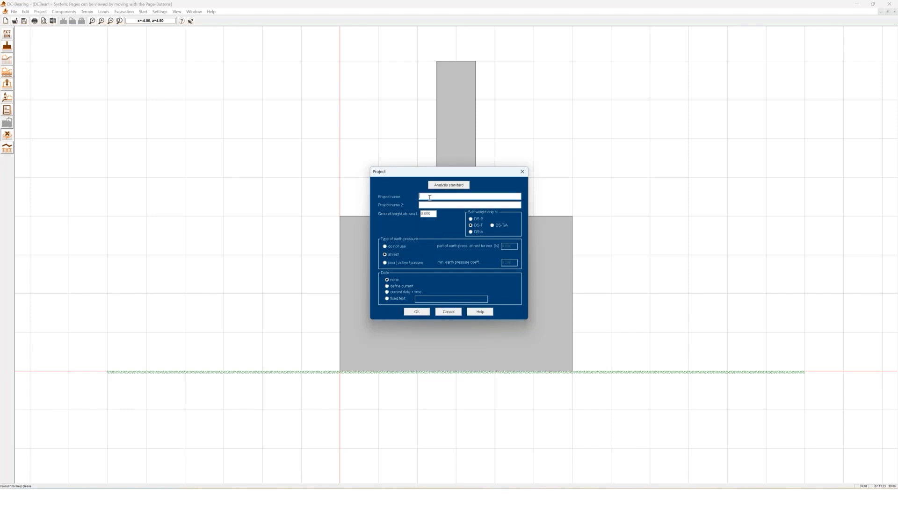
{"action": "type", "text": "Webinar 7.11.23"}
{"action": "key", "text": "Return"}
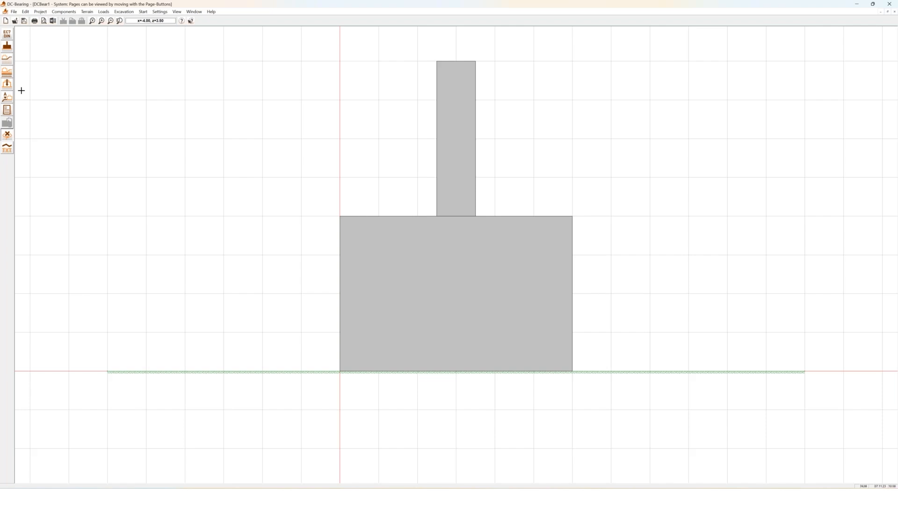
{"action": "double_click", "coordinate": [469, 293]}
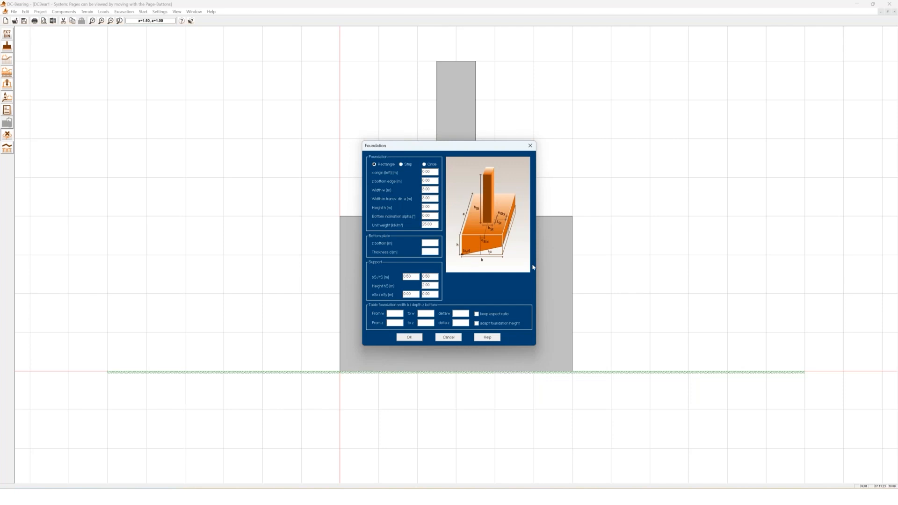
{"action": "left_click", "coordinate": [407, 165]}
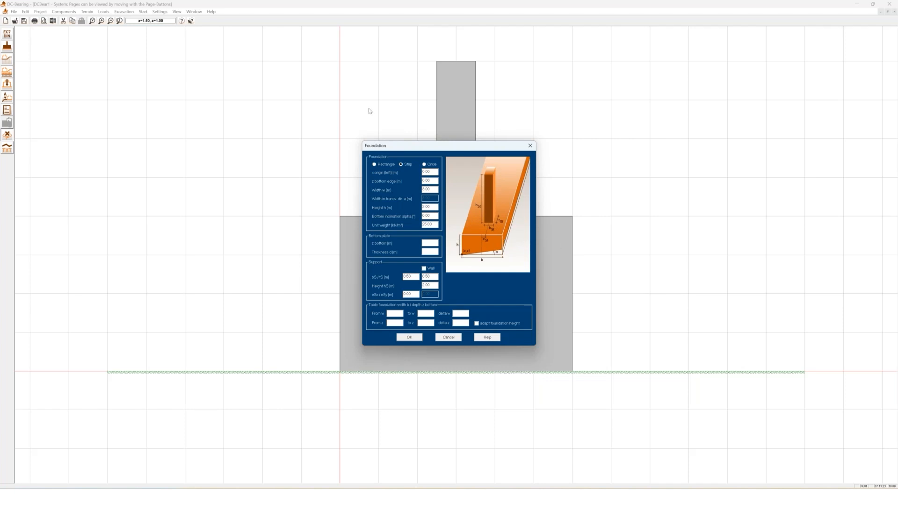
{"action": "left_click", "coordinate": [435, 166]}
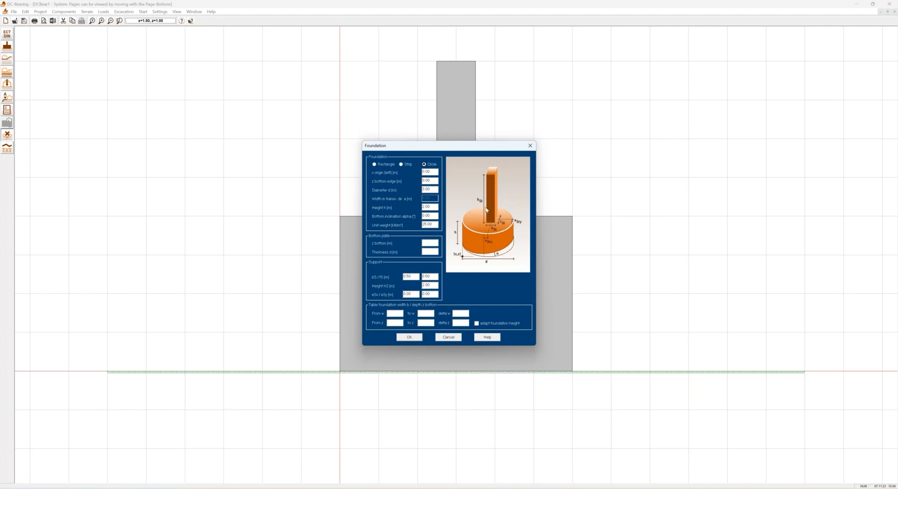
{"action": "left_click", "coordinate": [375, 164]}
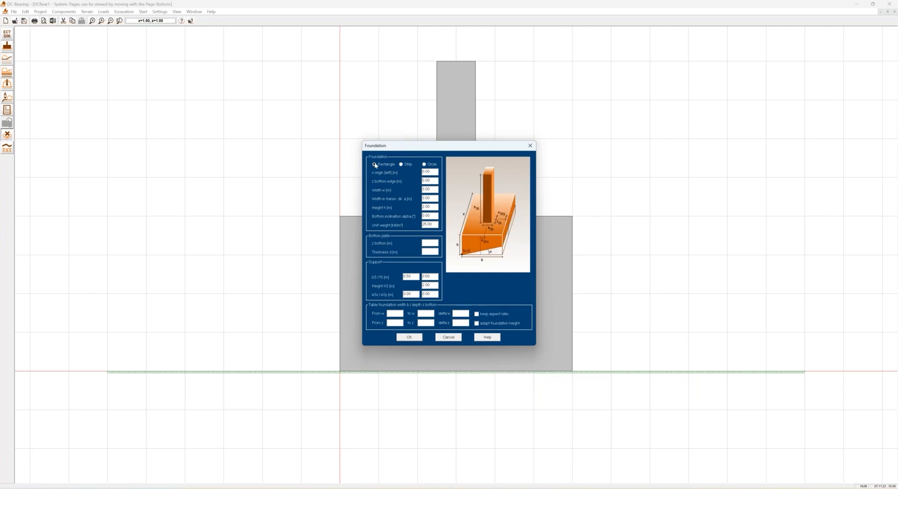
Give the footing height 1, bottom inclination 5°, and width table up to 4 keeping aspect ratio
{"action": "double_click", "coordinate": [430, 181]}
{"action": "double_click", "coordinate": [433, 208]}
{"action": "type", "text": "1"}
{"action": "key", "text": "Tab"}
{"action": "type", "text": "5"}
{"action": "left_click", "coordinate": [430, 314]}
{"action": "type", "text": "4"}
{"action": "left_click", "coordinate": [477, 315]}
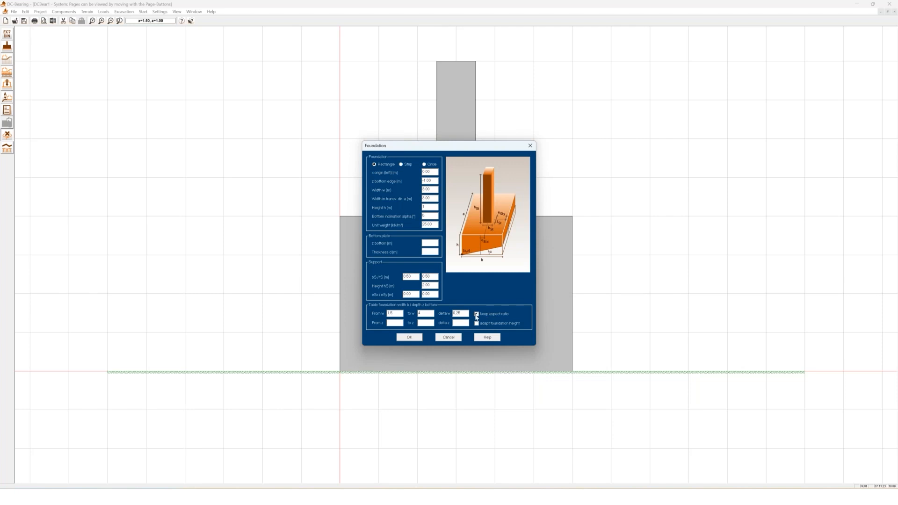
Apply the foundation settings and open a soil layer below the ground line
{"action": "left_click", "coordinate": [414, 338]}
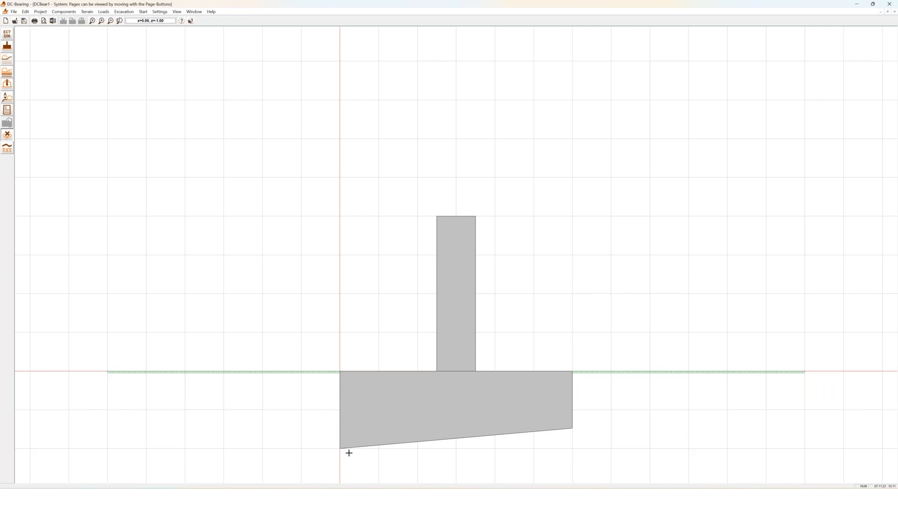
{"action": "left_click", "coordinate": [299, 378]}
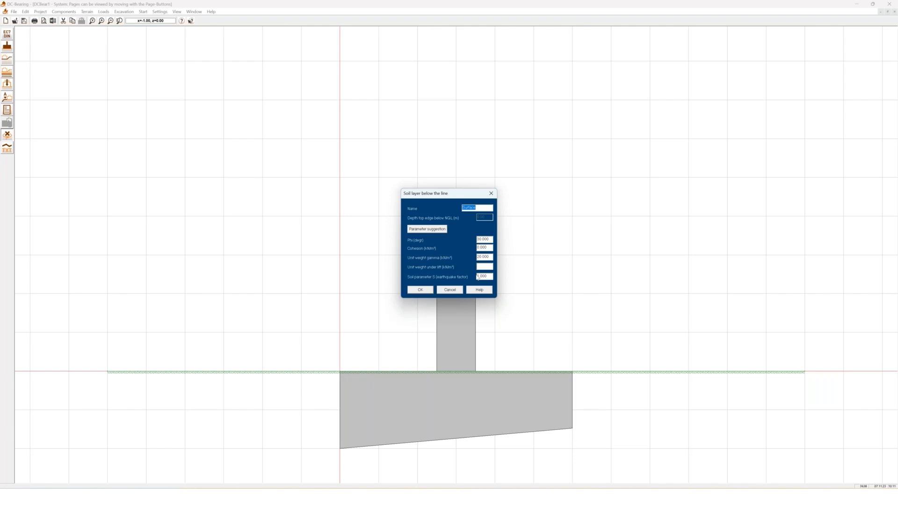
Apply the 'Sand, locker' parameter suggestion: phi 30, cohesion 0, unit weight 19
{"action": "left_click", "coordinate": [434, 229]}
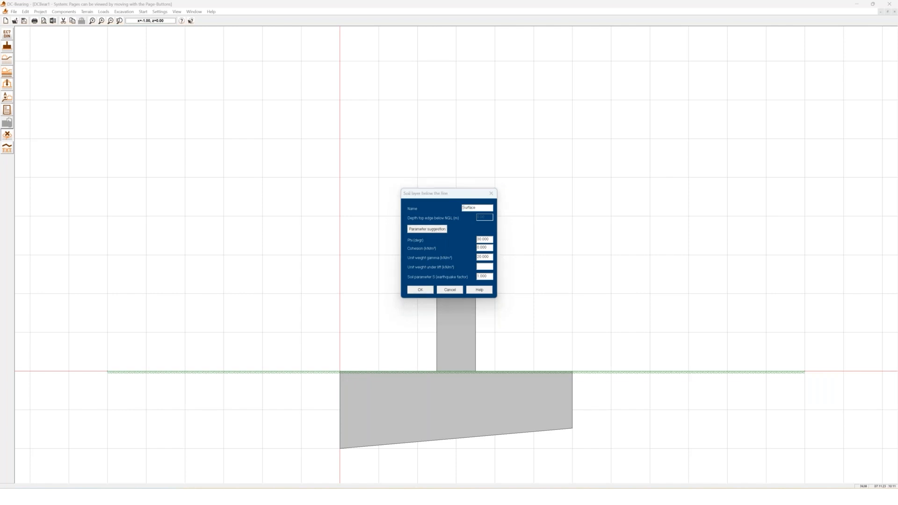
{"action": "left_click", "coordinate": [453, 228]}
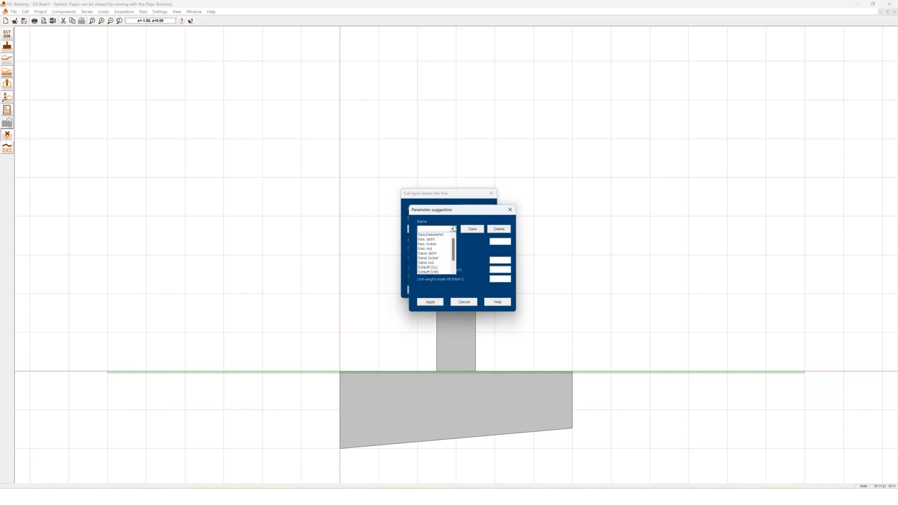
{"action": "left_click", "coordinate": [439, 258]}
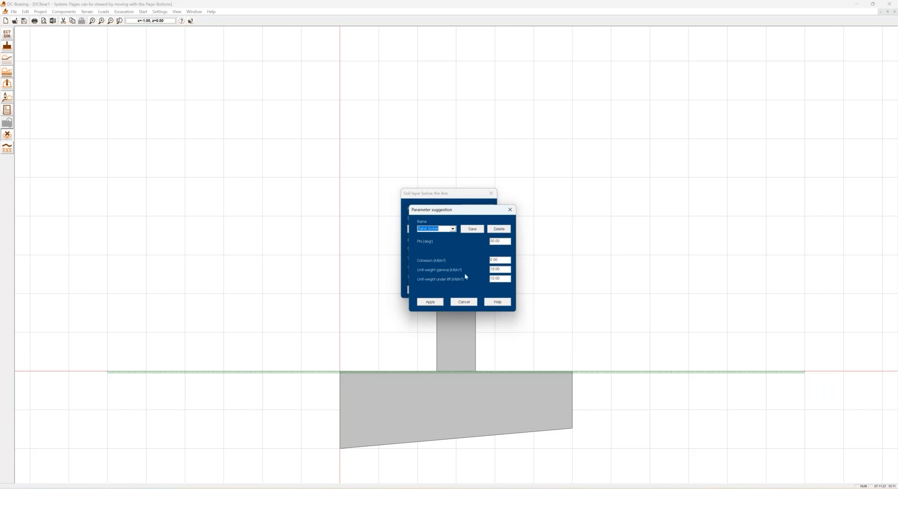
{"action": "left_click", "coordinate": [430, 303]}
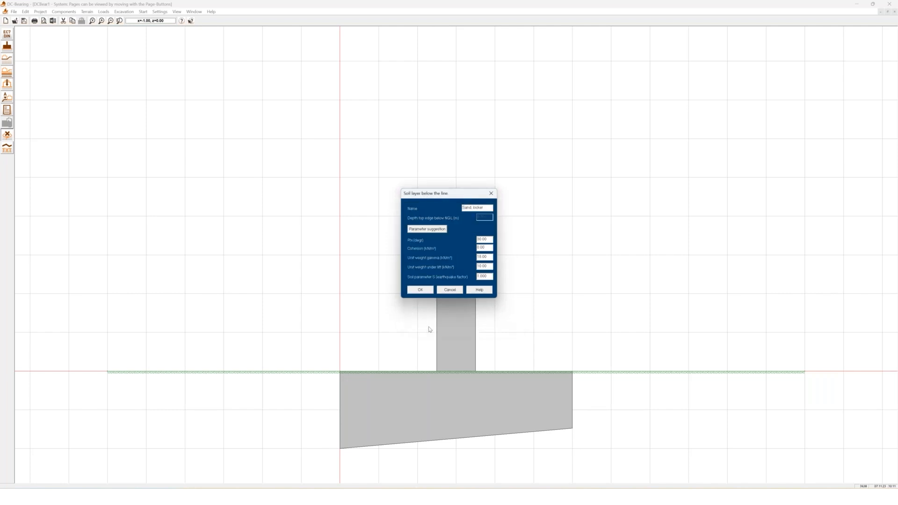
Confirm the orange Sand, locker soil layer and bring up the Settings menu
{"action": "left_click", "coordinate": [422, 290]}
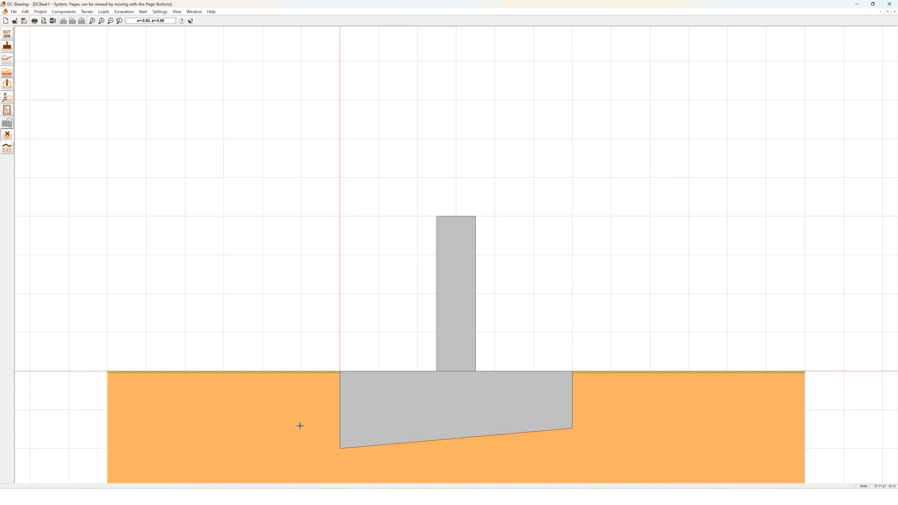
{"action": "left_click", "coordinate": [160, 11]}
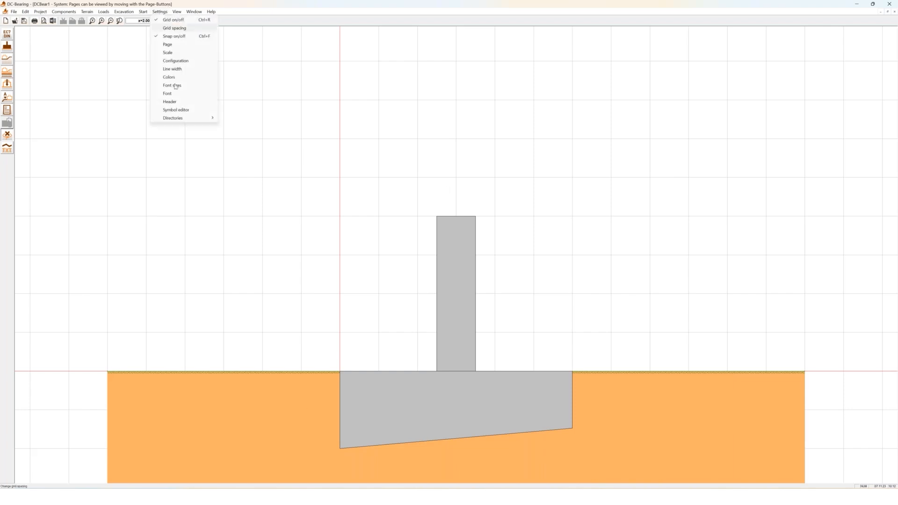
{"action": "left_click", "coordinate": [184, 111]}
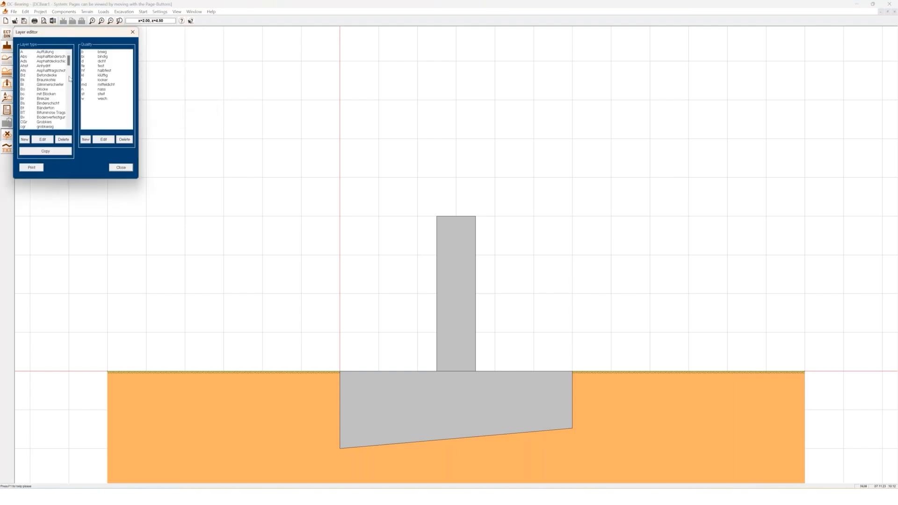
{"action": "scroll", "coordinate": [48, 94], "scroll_direction": "down", "scroll_amount": 2}
{"action": "scroll", "coordinate": [49, 94], "scroll_direction": "down", "scroll_amount": 8}
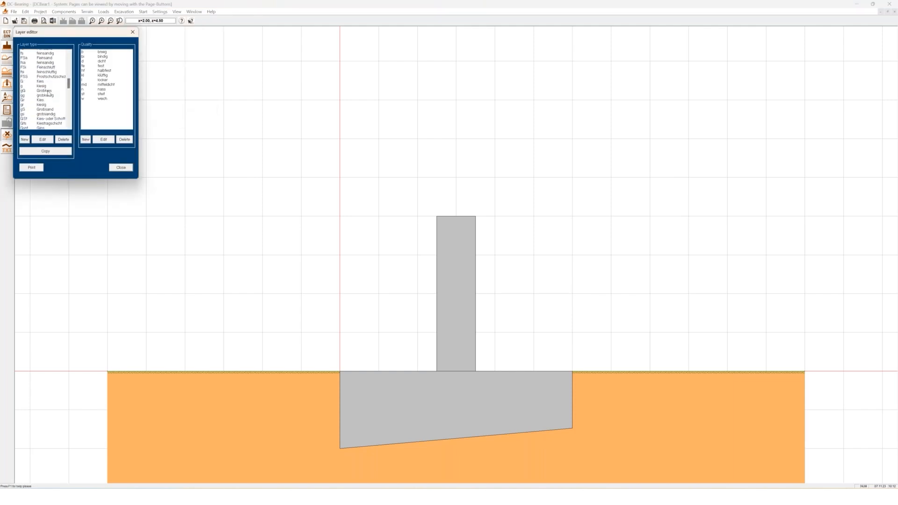
{"action": "scroll", "coordinate": [48, 94], "scroll_direction": "down", "scroll_amount": 6}
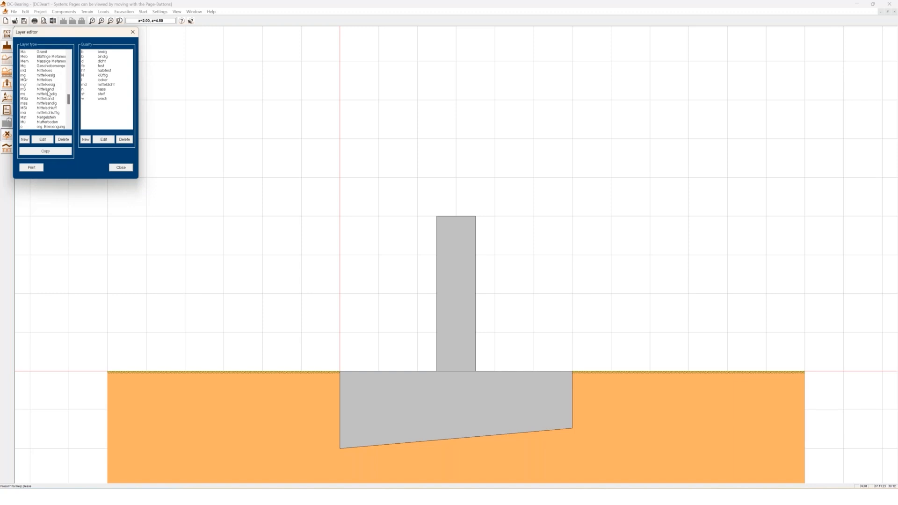
{"action": "scroll", "coordinate": [35, 101], "scroll_direction": "down", "scroll_amount": 7}
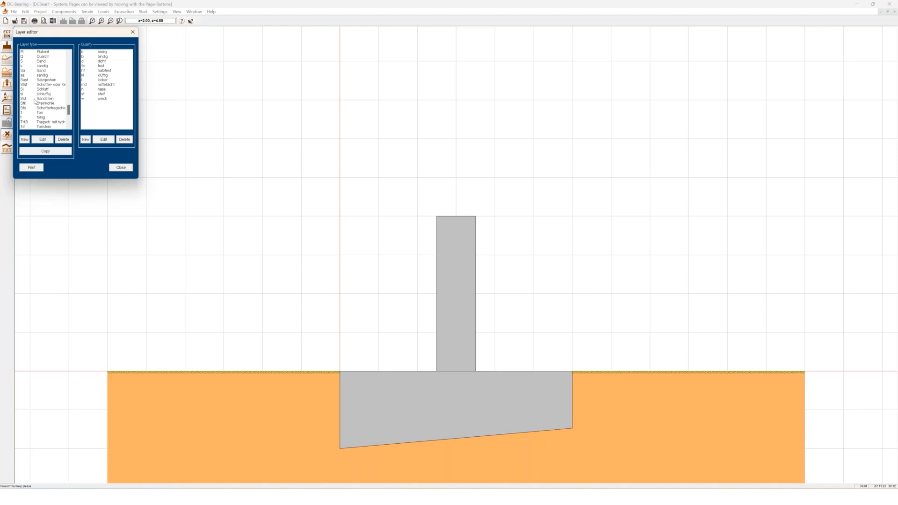
{"action": "left_click", "coordinate": [36, 71]}
{"action": "double_click", "coordinate": [44, 70]}
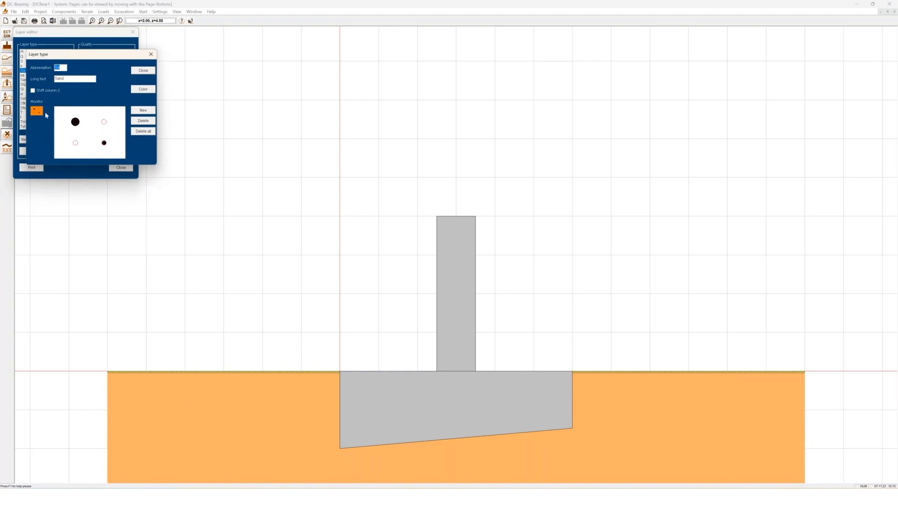
{"action": "left_click", "coordinate": [143, 70]}
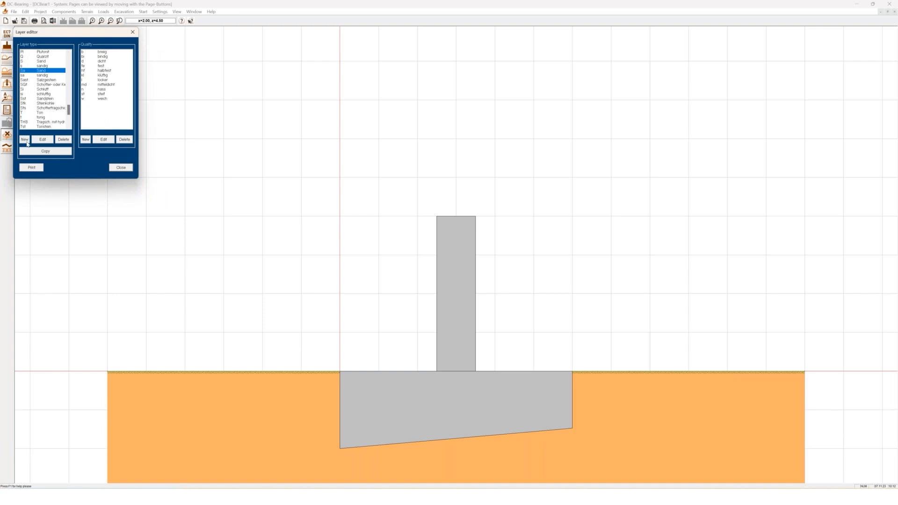
{"action": "left_click", "coordinate": [121, 167]}
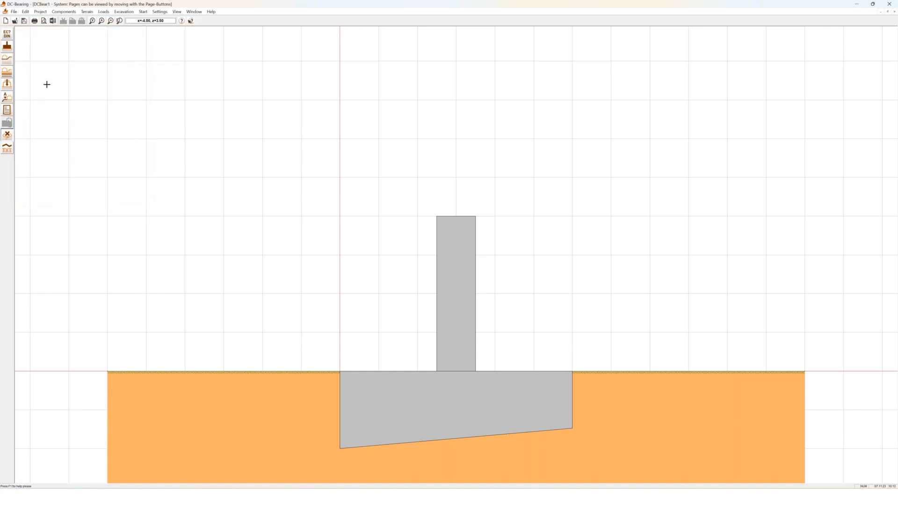
Add a Schluff (UL) layer 1.000 m down with suggested values (phi 27.50, unit weight 20.50)
{"action": "left_click", "coordinate": [7, 73]}
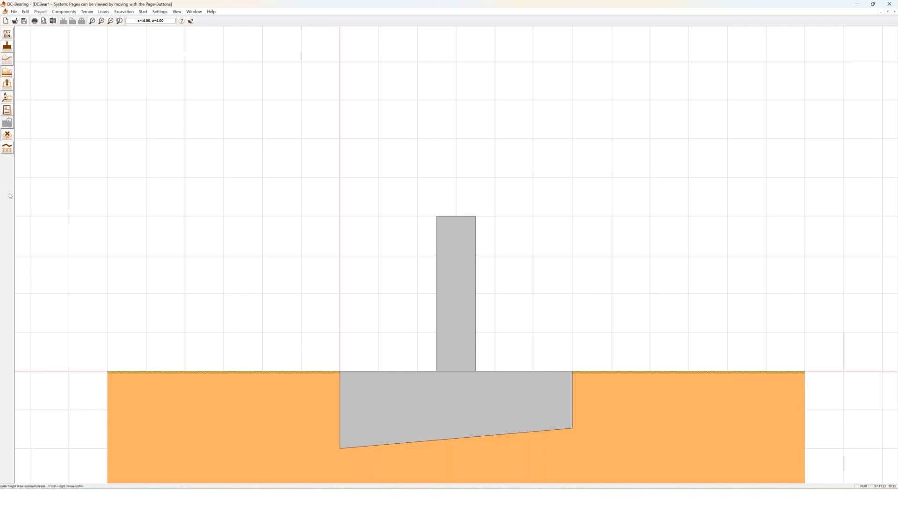
{"action": "left_click", "coordinate": [241, 435]}
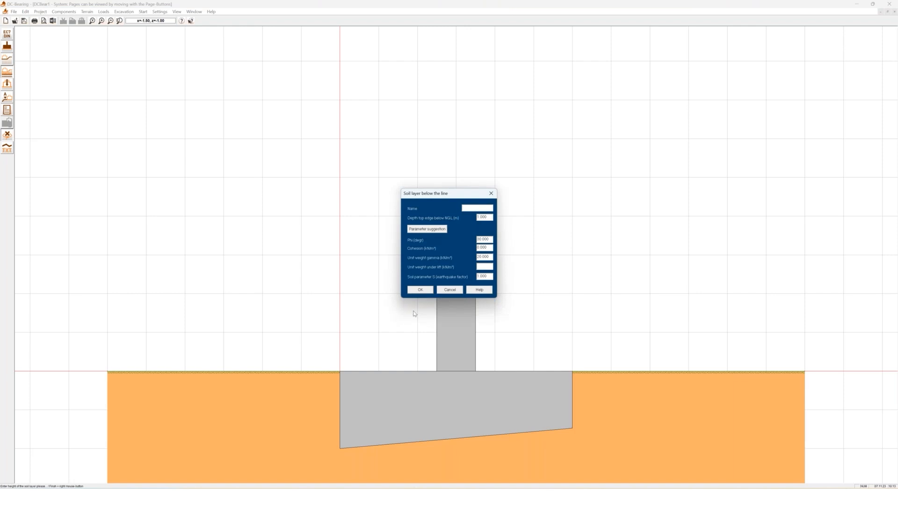
{"action": "type", "text": "S"}
{"action": "left_click", "coordinate": [443, 230]}
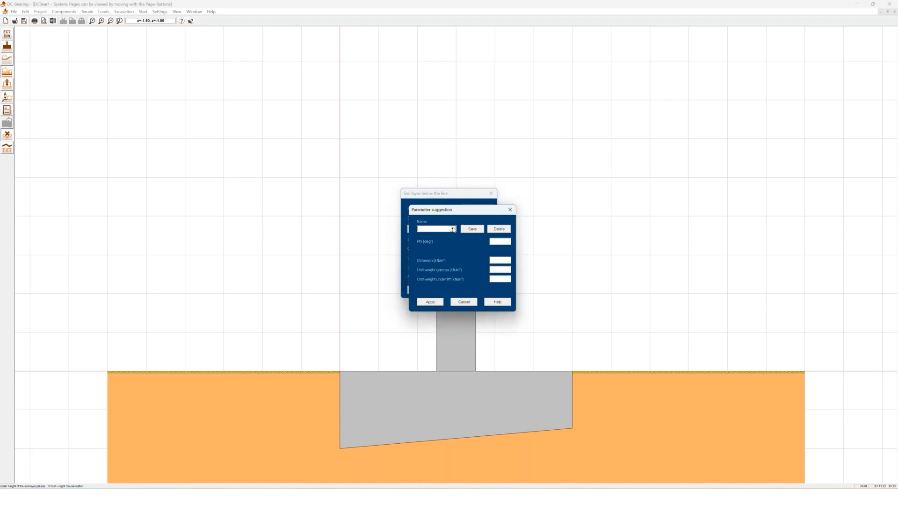
{"action": "left_click", "coordinate": [453, 229]}
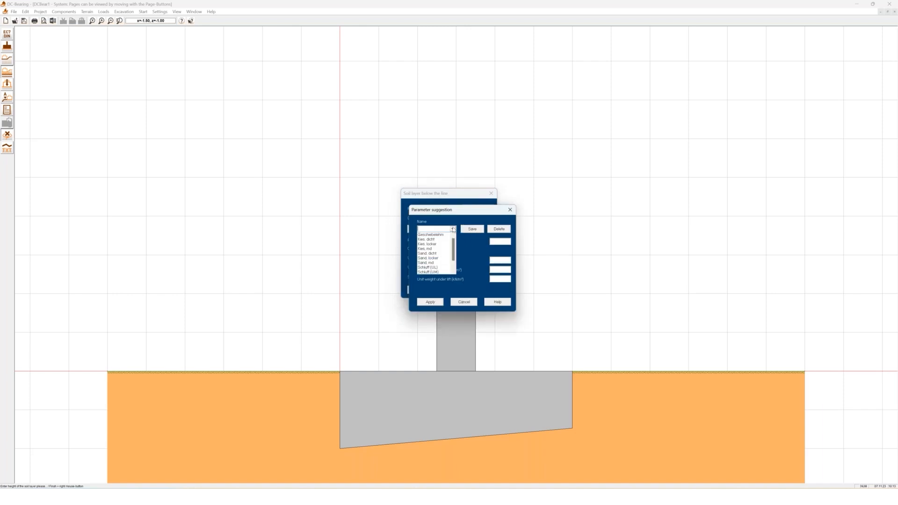
{"action": "left_click", "coordinate": [442, 268]}
{"action": "left_click", "coordinate": [433, 301]}
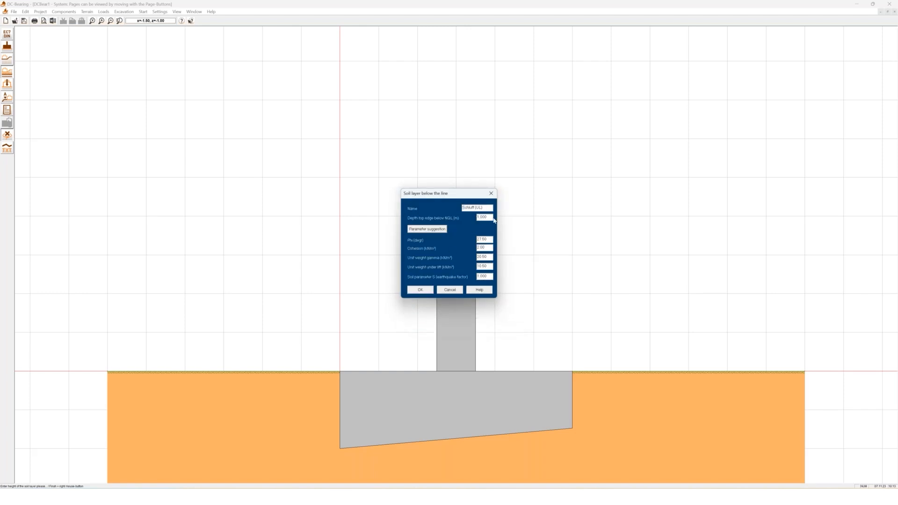
{"action": "left_click_drag", "start_coordinate": [492, 217], "coordinate": [472, 223]}
{"action": "left_click", "coordinate": [420, 289]}
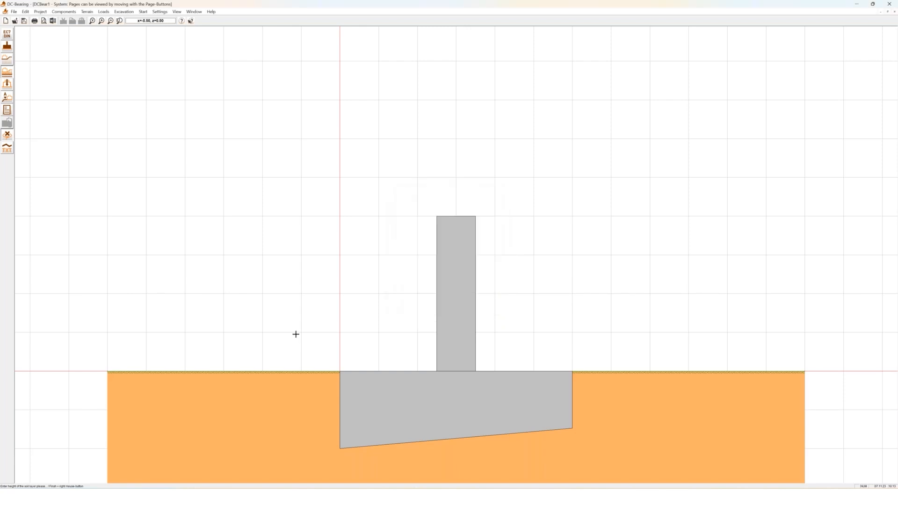
Add a Kies, md layer starting 2.000 m below ground using suggested soil parameters
{"action": "scroll", "coordinate": [340, 371], "scroll_direction": "down", "scroll_amount": 2}
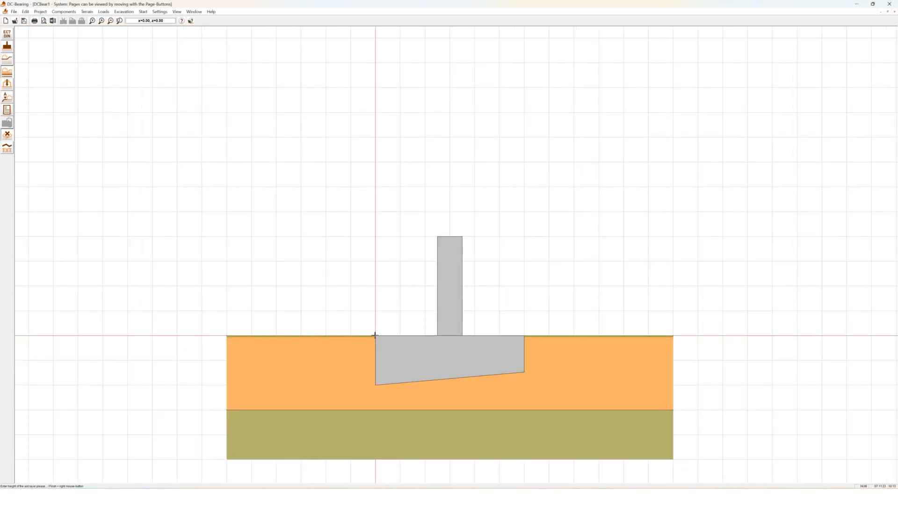
{"action": "left_click", "coordinate": [269, 445]}
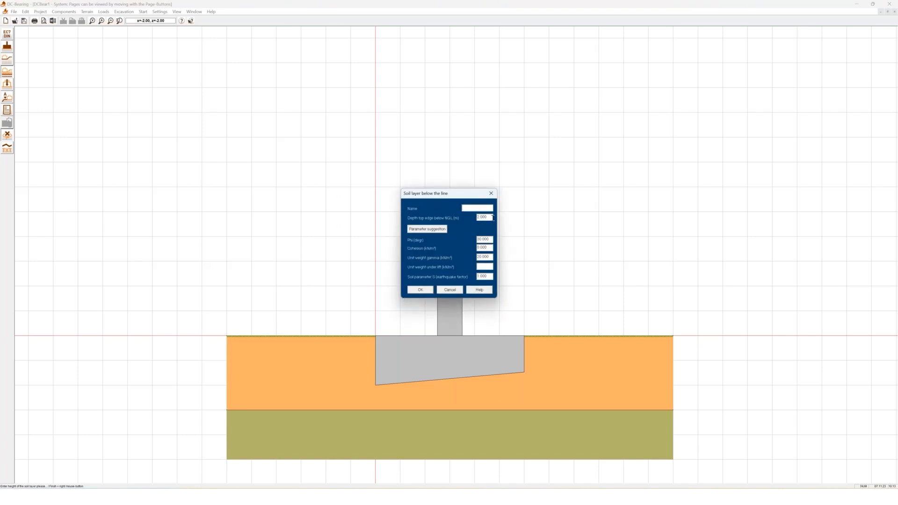
{"action": "left_click", "coordinate": [431, 231]}
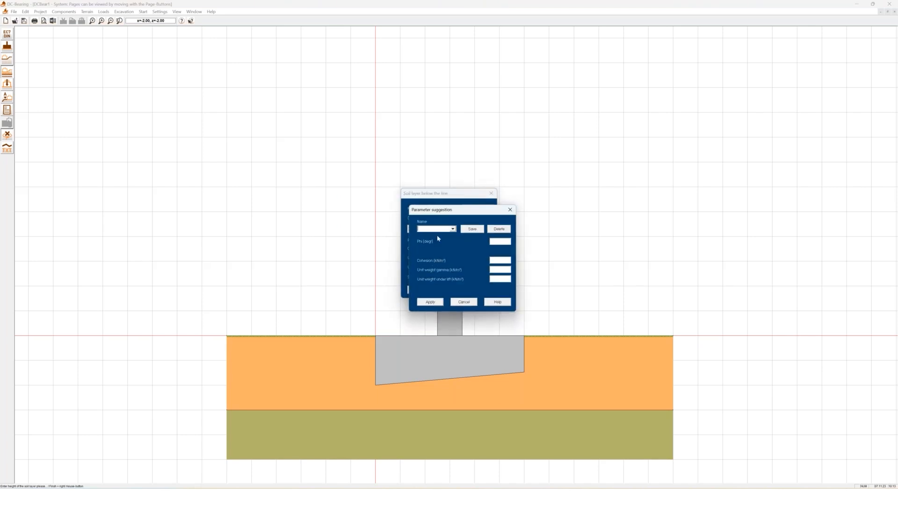
{"action": "left_click", "coordinate": [453, 229]}
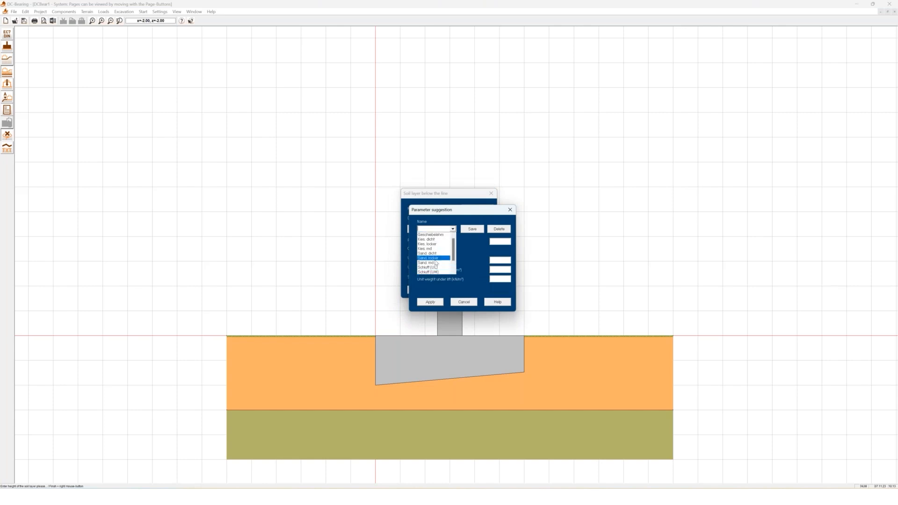
{"action": "left_click", "coordinate": [437, 249]}
{"action": "left_click", "coordinate": [431, 302]}
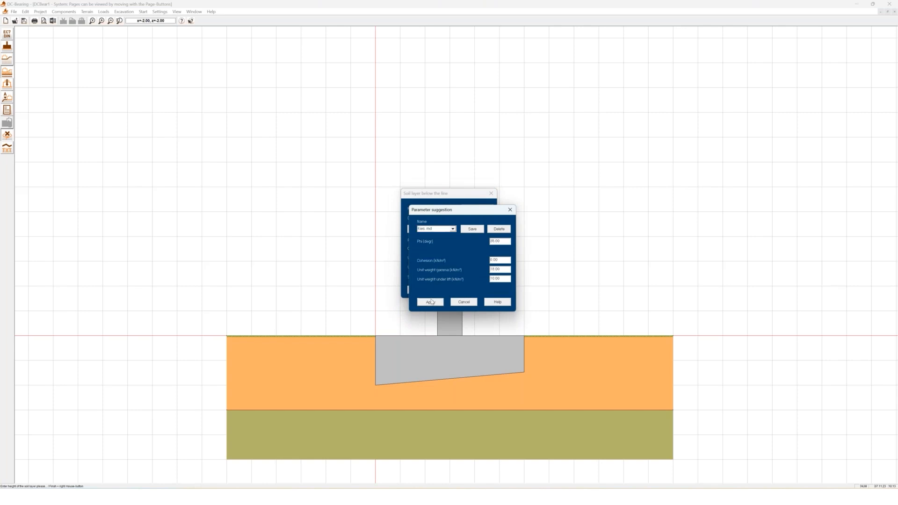
{"action": "left_click", "coordinate": [425, 290]}
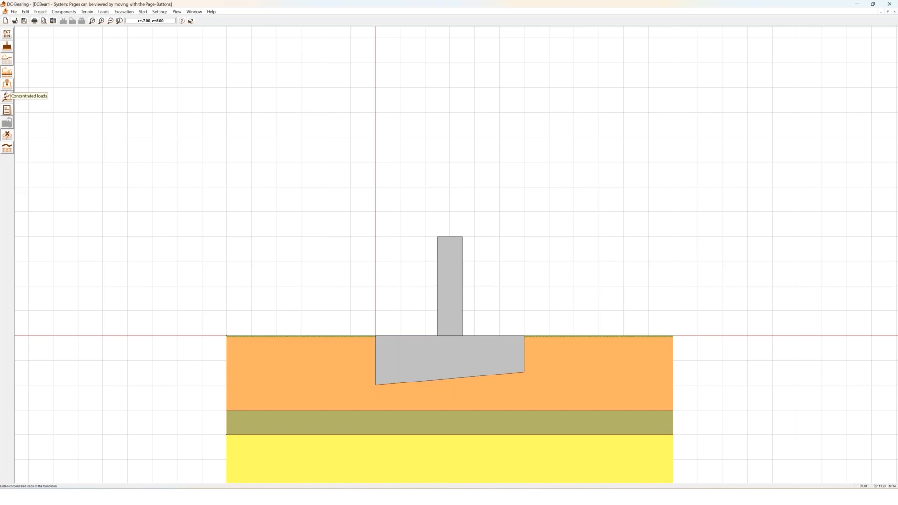
Draw the excavation slope on the footing's left, dropping from ground level to the lower terrain
{"action": "left_click", "coordinate": [7, 72]}
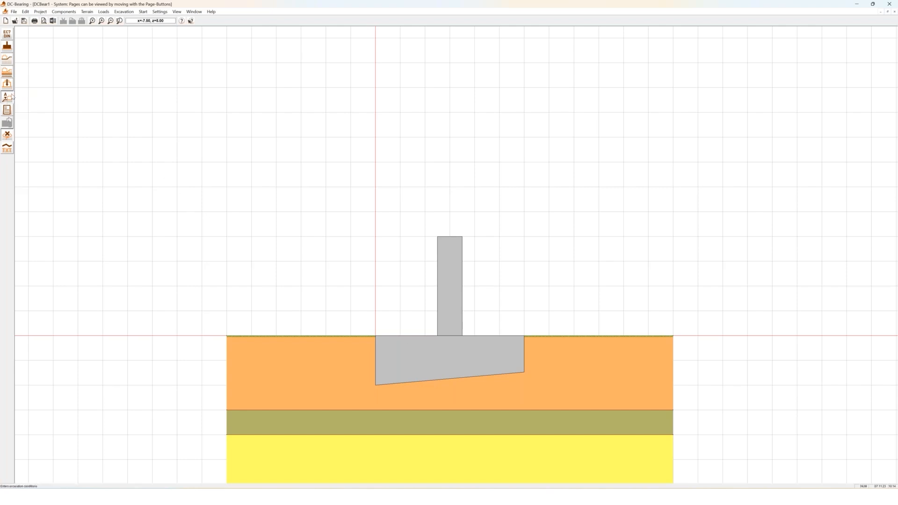
{"action": "left_click", "coordinate": [339, 340]}
{"action": "left_click", "coordinate": [338, 339]}
{"action": "left_click", "coordinate": [304, 358]}
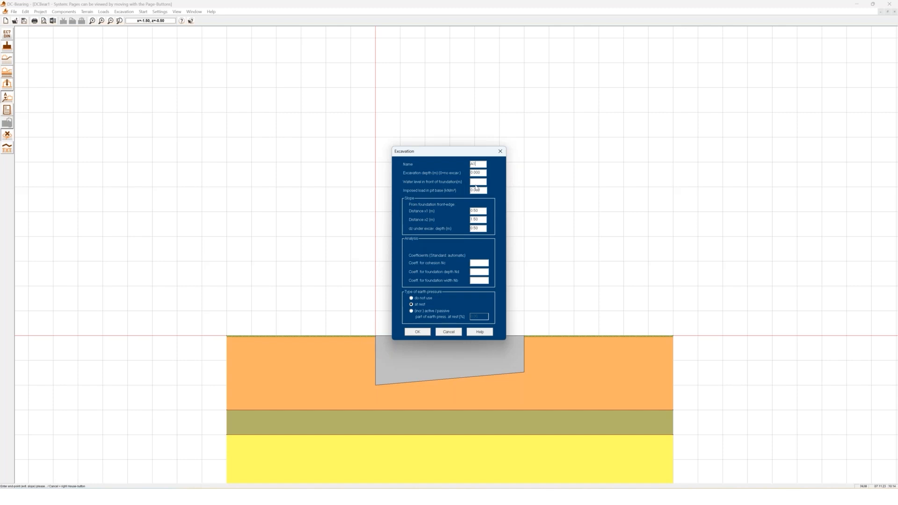
{"action": "type", "text": "1.25"}
{"action": "left_click", "coordinate": [417, 332]}
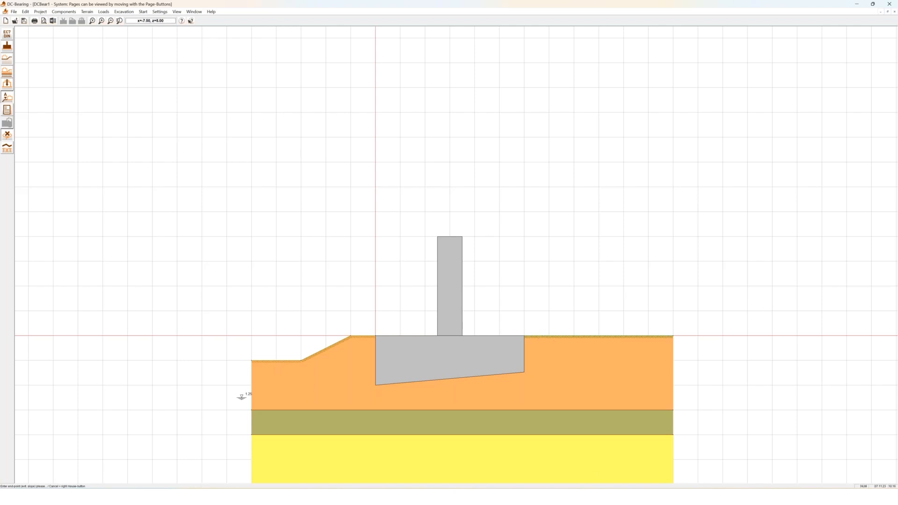
Draw a slope rising from the footing's right corner up to a higher plateau
{"action": "left_click", "coordinate": [7, 62]}
{"action": "left_click", "coordinate": [533, 331]}
{"action": "left_click", "coordinate": [574, 313]}
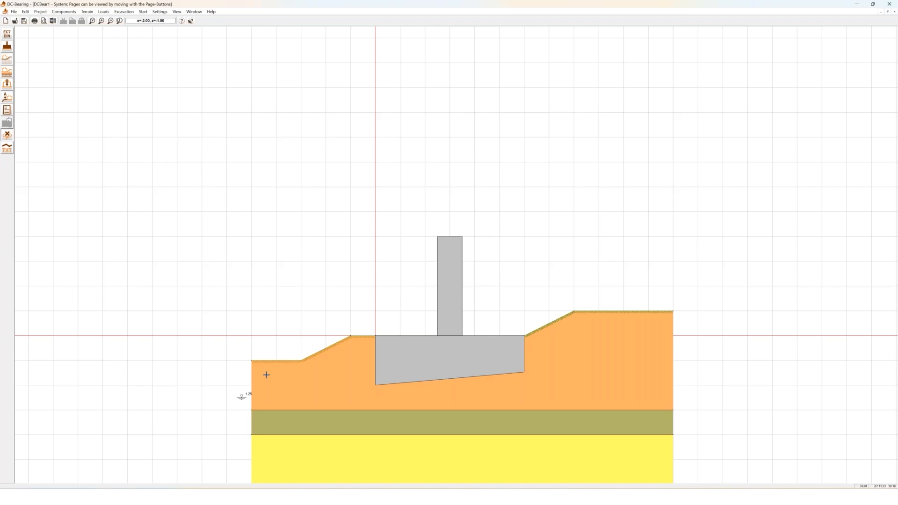
{"action": "left_click", "coordinate": [92, 21]}
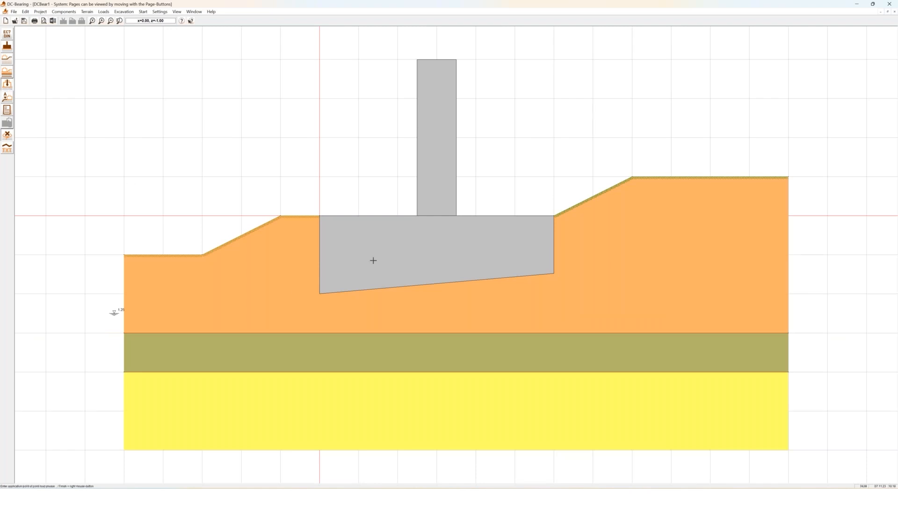
Place a DS-P point load under the column with vertical, horizontal and moment values
{"action": "left_click", "coordinate": [435, 216]}
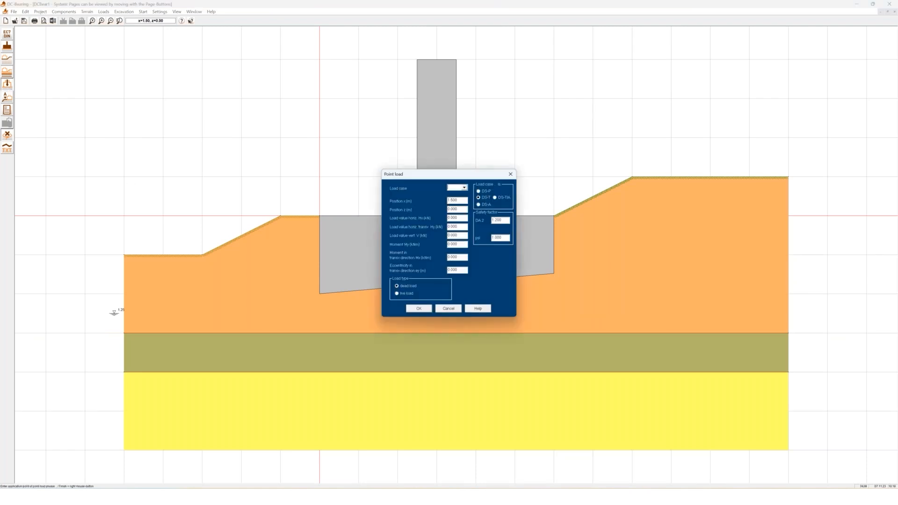
{"action": "type", "text": "12"}
{"action": "left_click", "coordinate": [479, 191]}
{"action": "left_click_drag", "start_coordinate": [462, 237], "coordinate": [425, 243]}
{"action": "type", "text": "1"}
{"action": "left_click_drag", "start_coordinate": [461, 218], "coordinate": [433, 223]}
{"action": "type", "text": "1"}
{"action": "left_click_drag", "start_coordinate": [464, 245], "coordinate": [409, 239]}
{"action": "type", "text": "20"}
{"action": "left_click", "coordinate": [419, 309]}
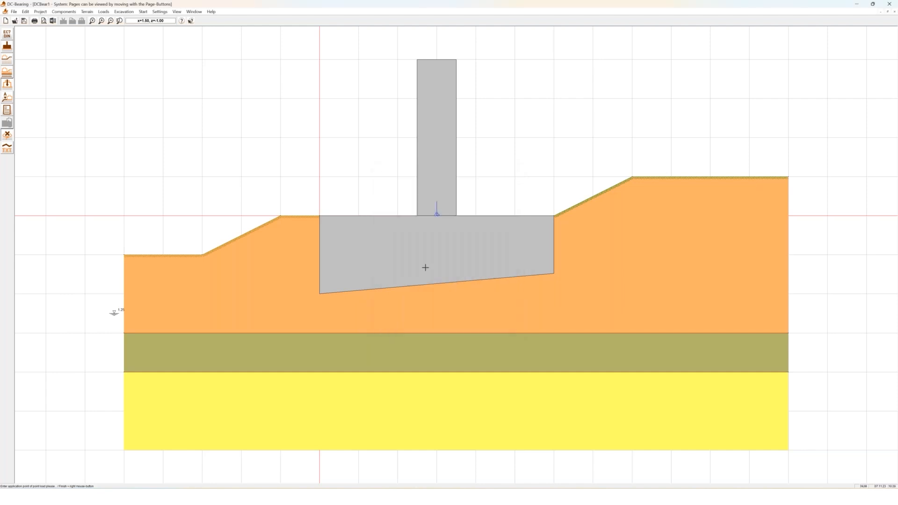
{"action": "double_click", "coordinate": [436, 210]}
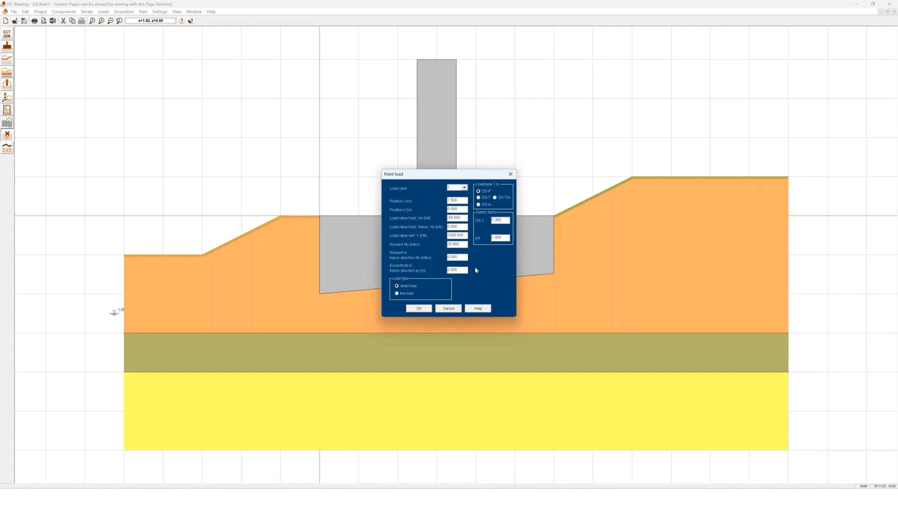
{"action": "left_click", "coordinate": [419, 311]}
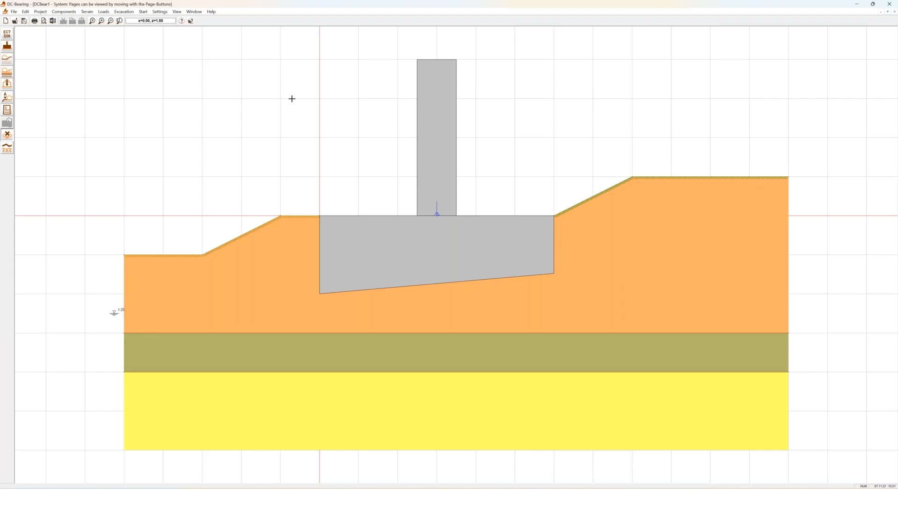
Show the bearing-capacity results printout and page forward through the report
{"action": "left_click", "coordinate": [7, 109]}
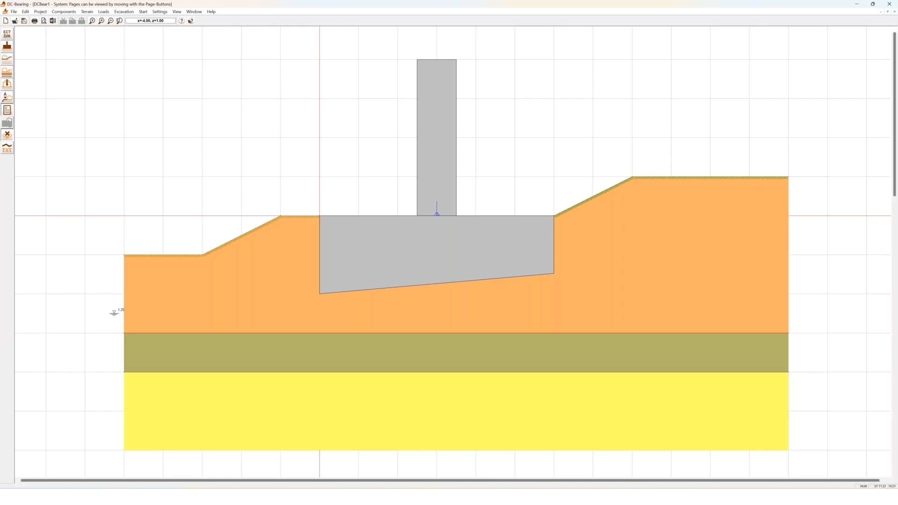
{"action": "scroll", "coordinate": [417, 241], "scroll_direction": "down", "scroll_amount": 2}
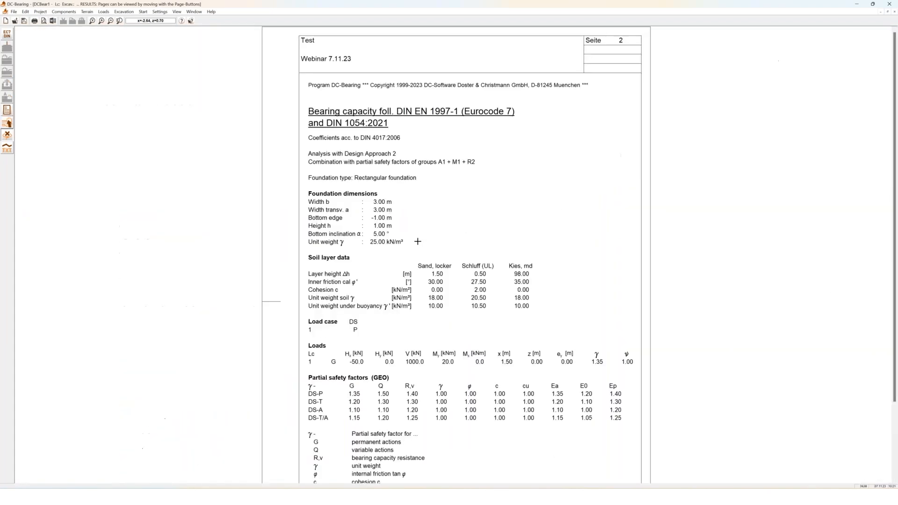
{"action": "scroll", "coordinate": [407, 231], "scroll_direction": "down", "scroll_amount": 1}
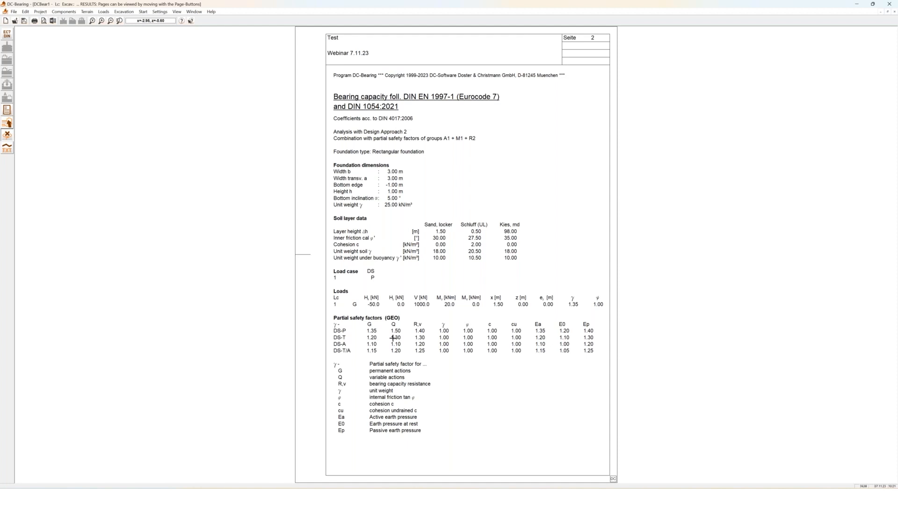
{"action": "key", "text": "Page_Down"}
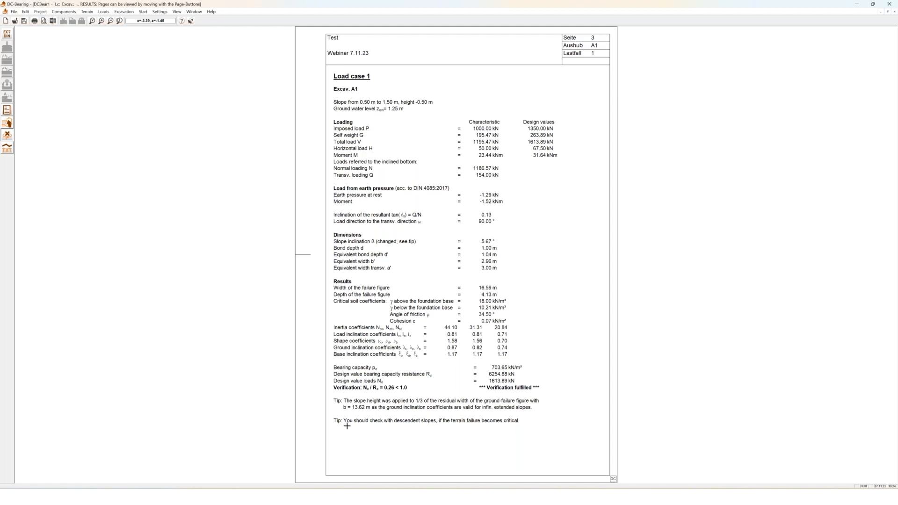
Advance to results page 4, the failure-load table for widths 1.50 to 4.00 m
{"action": "key", "text": "Page_Down"}
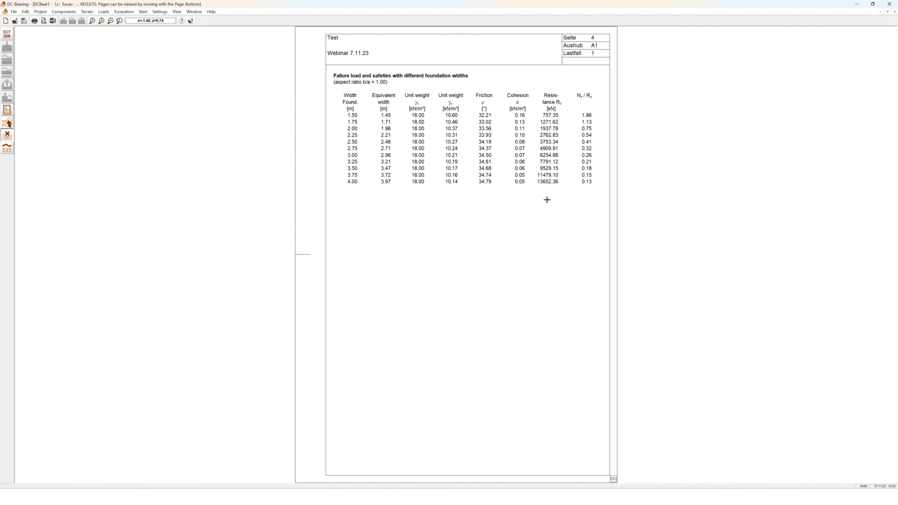
Advance to results page 5, the failure-figure graphic with Nd/Rd = 0.26 < 1.0
{"action": "key", "text": "Page_Down"}
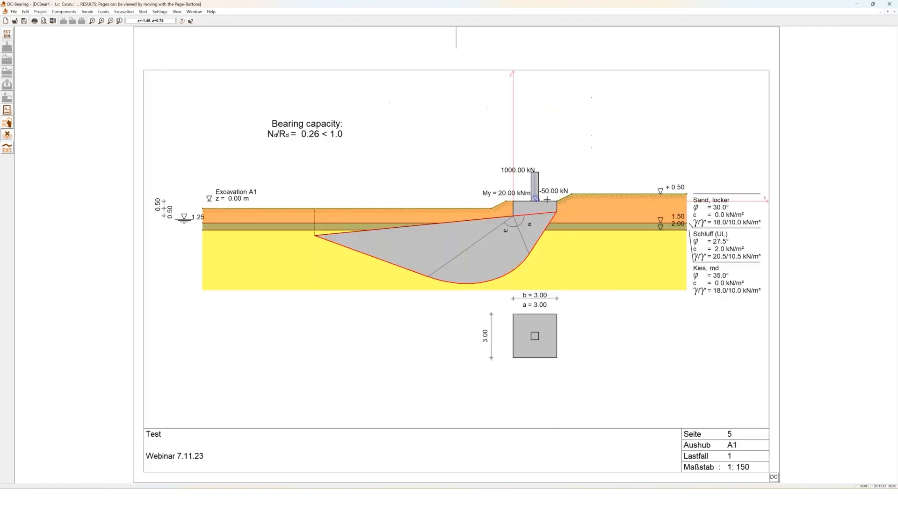